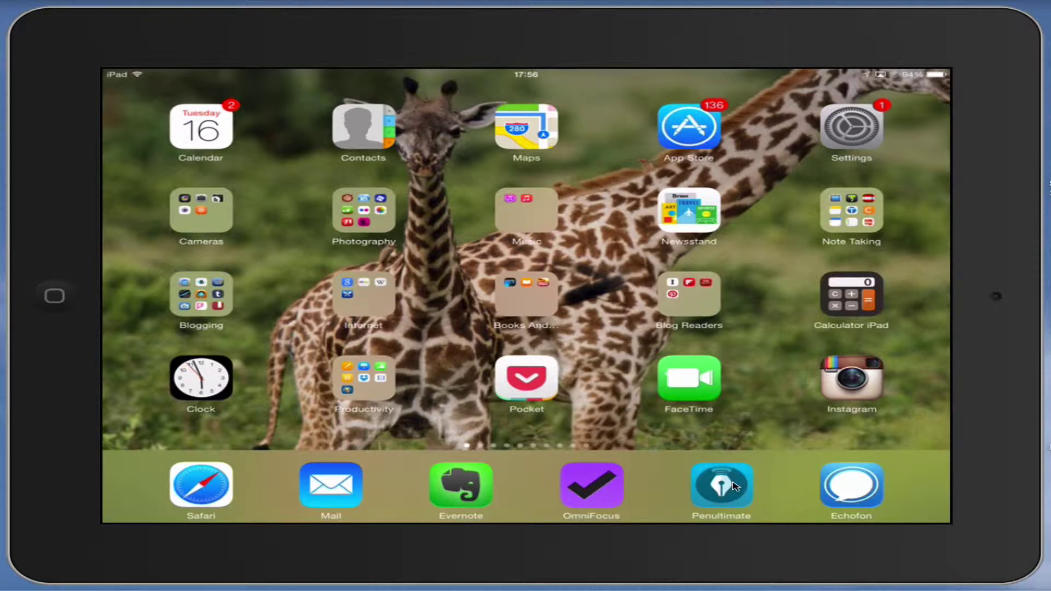
Step: Launch Penultimate and start a new graph-paper note from the Basic collection
left_click(743, 494)
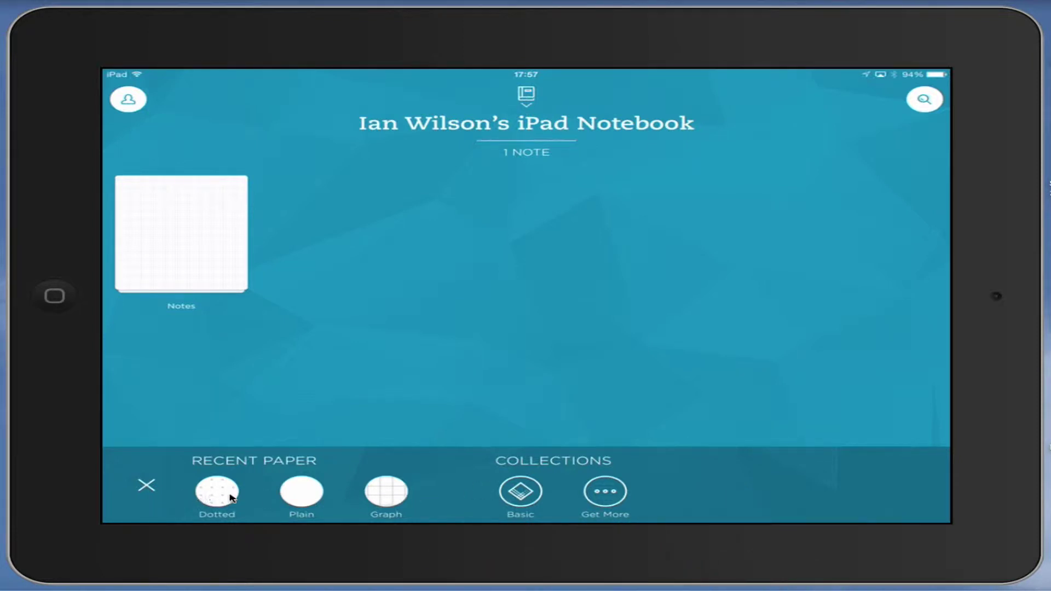
left_click(518, 493)
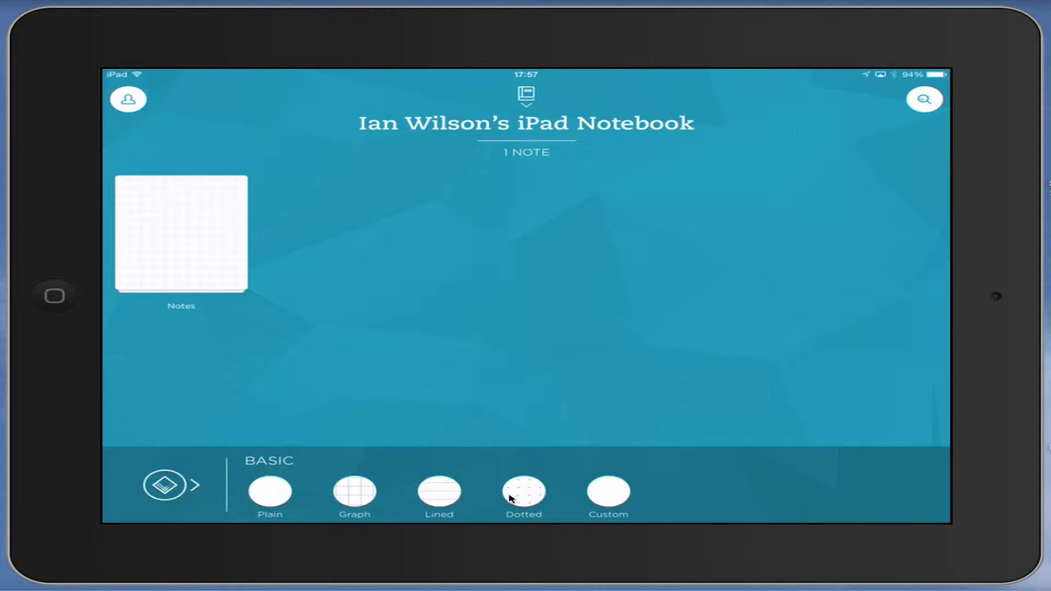
left_click(361, 496)
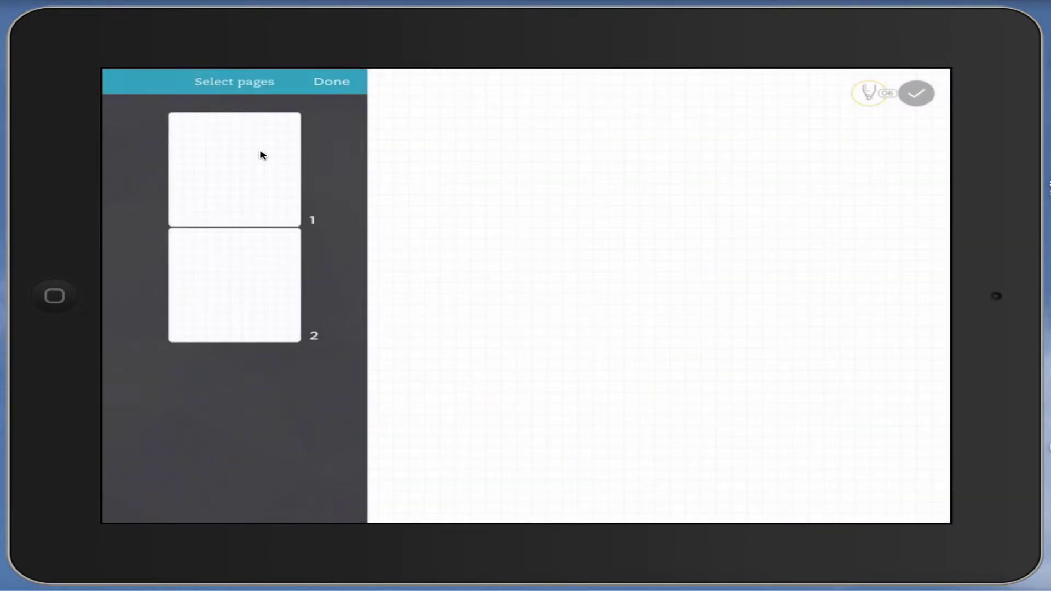
left_click(262, 155)
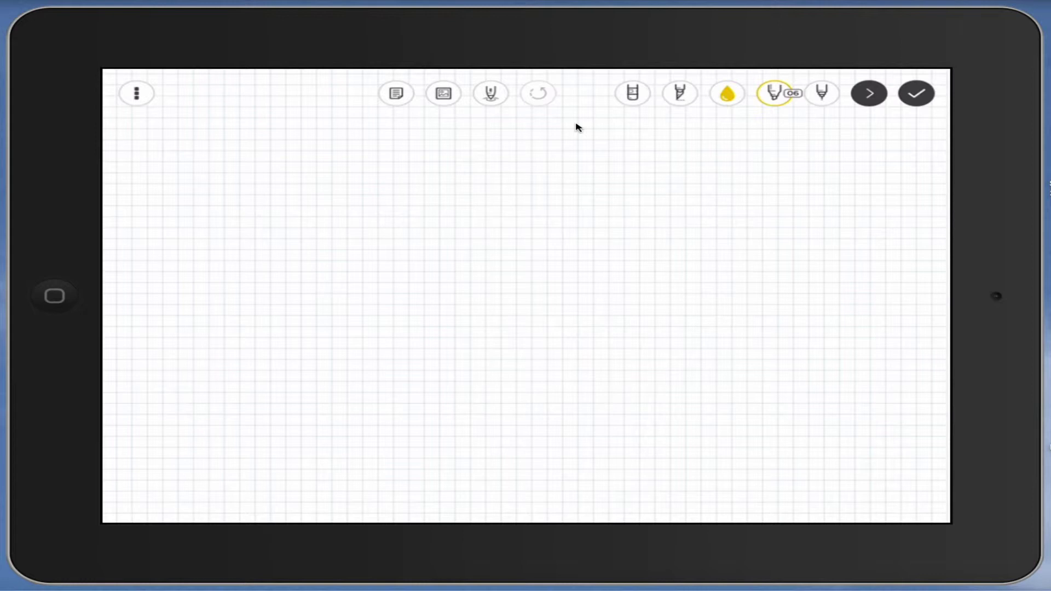
left_click(397, 95)
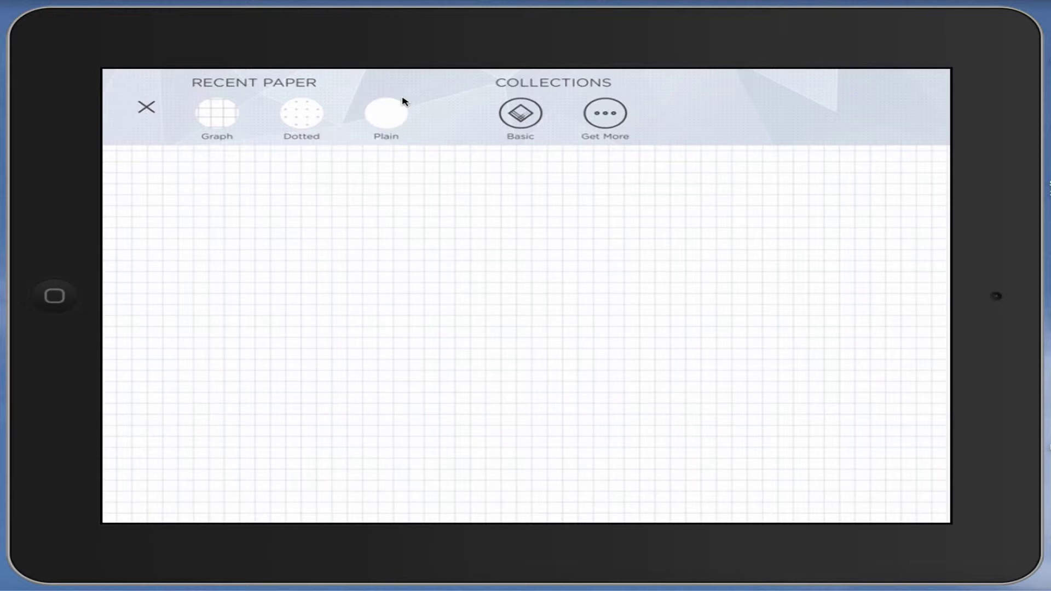
left_click(403, 101)
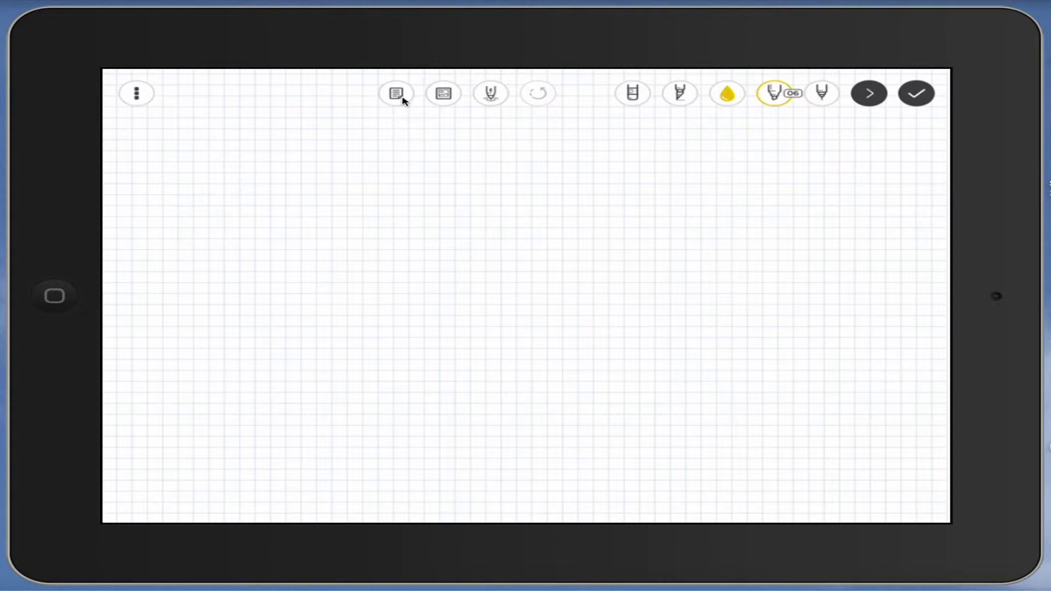
left_click(446, 102)
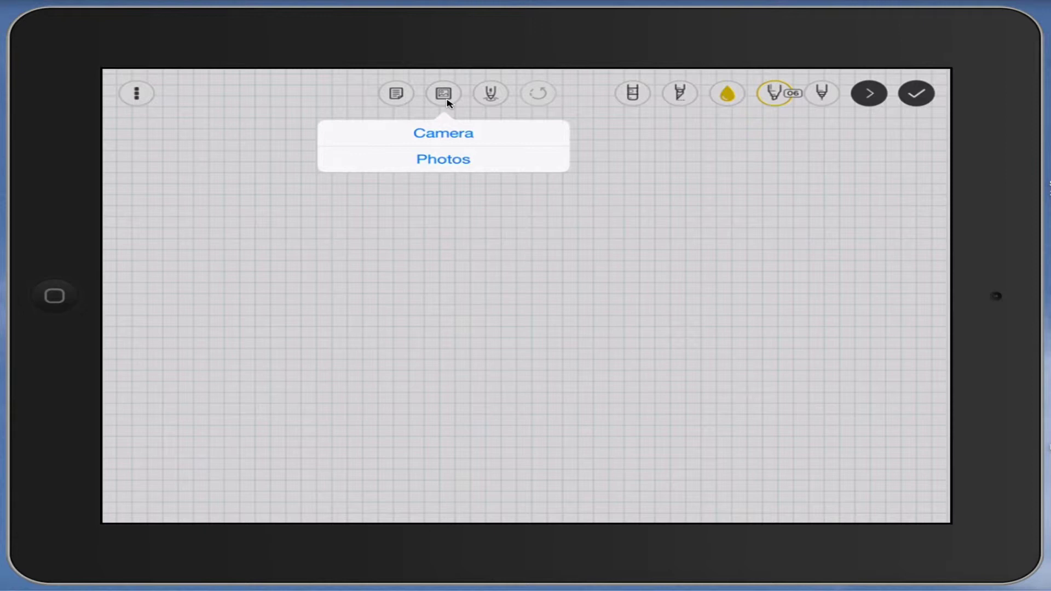
left_click(447, 102)
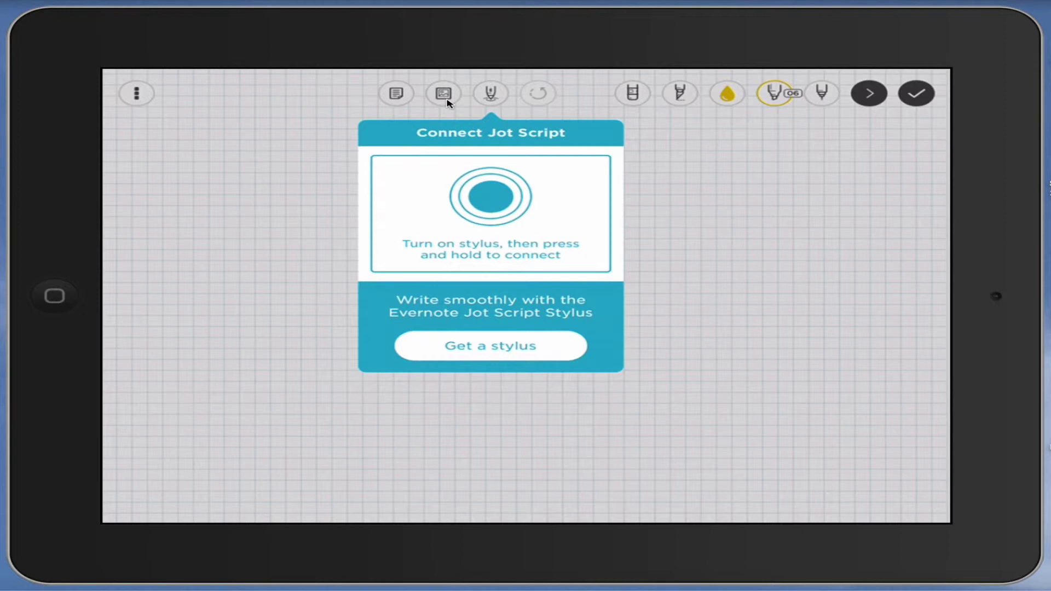
left_click(446, 103)
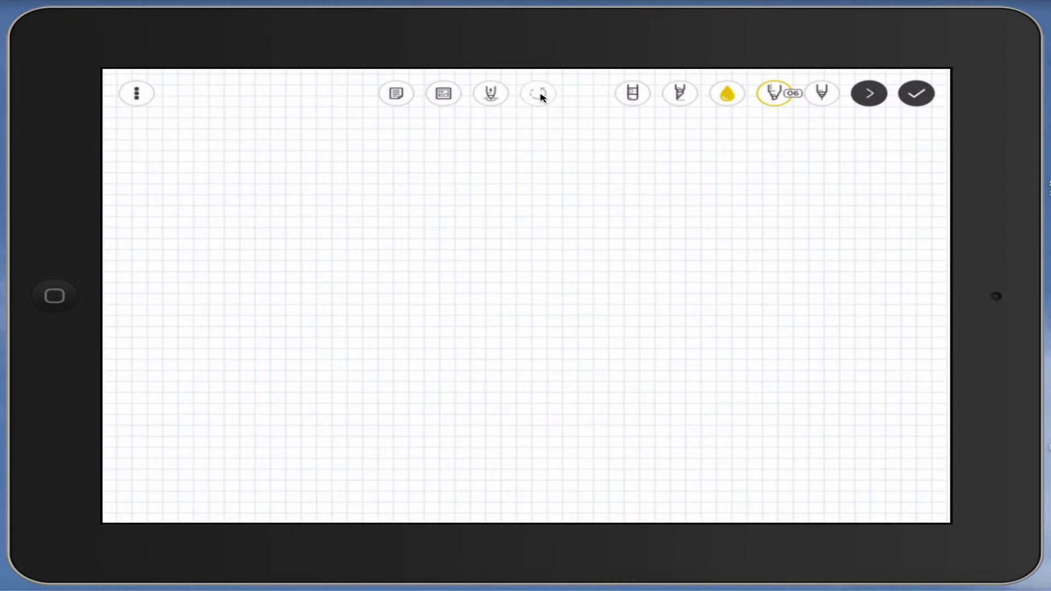
Step: Set the red pen's size to 07
left_click(634, 96)
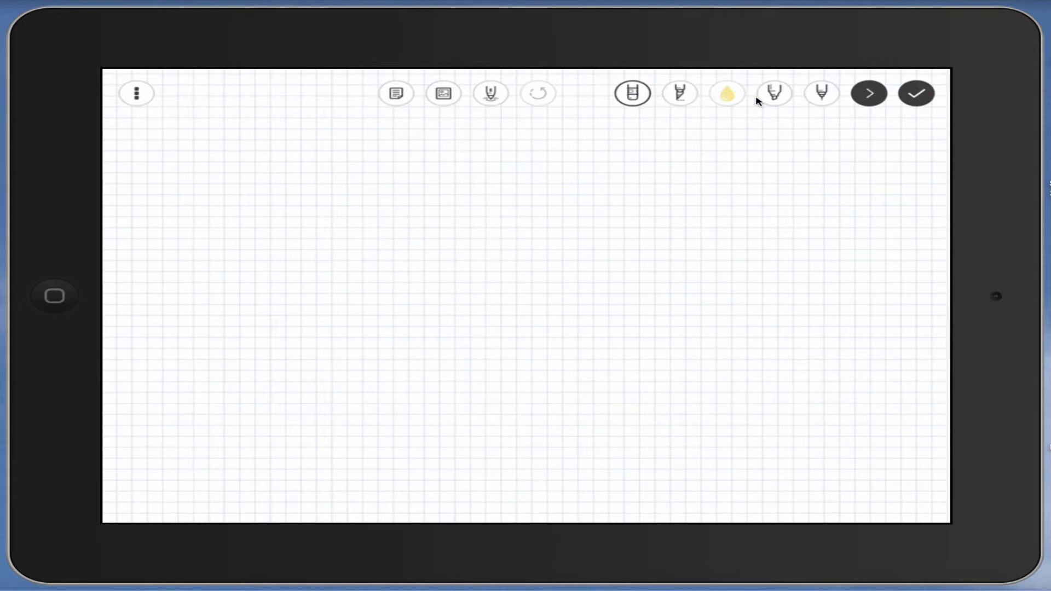
left_click(816, 96)
left_click(816, 96)
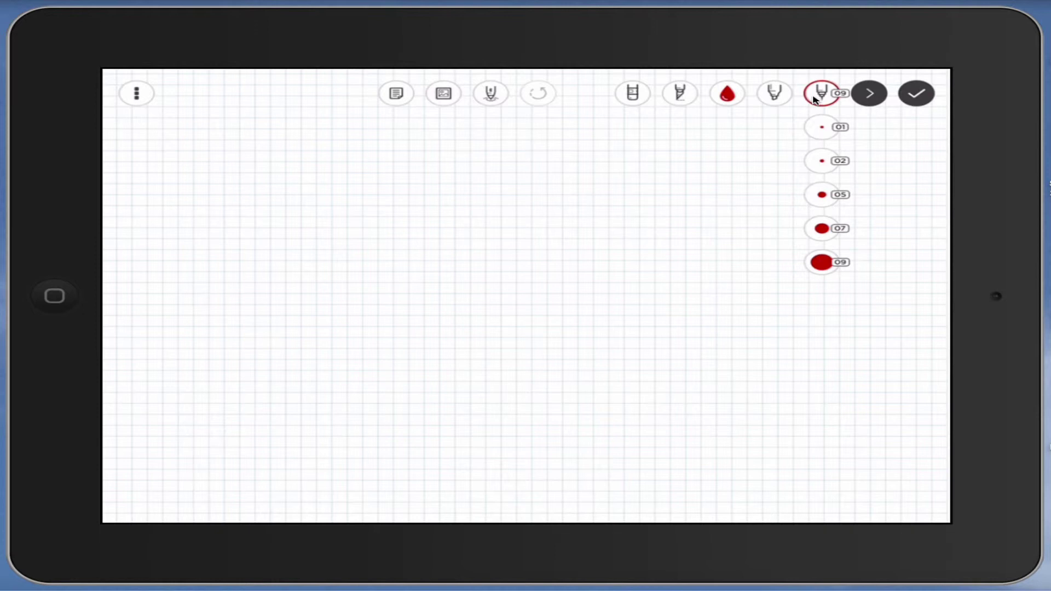
left_click(816, 97)
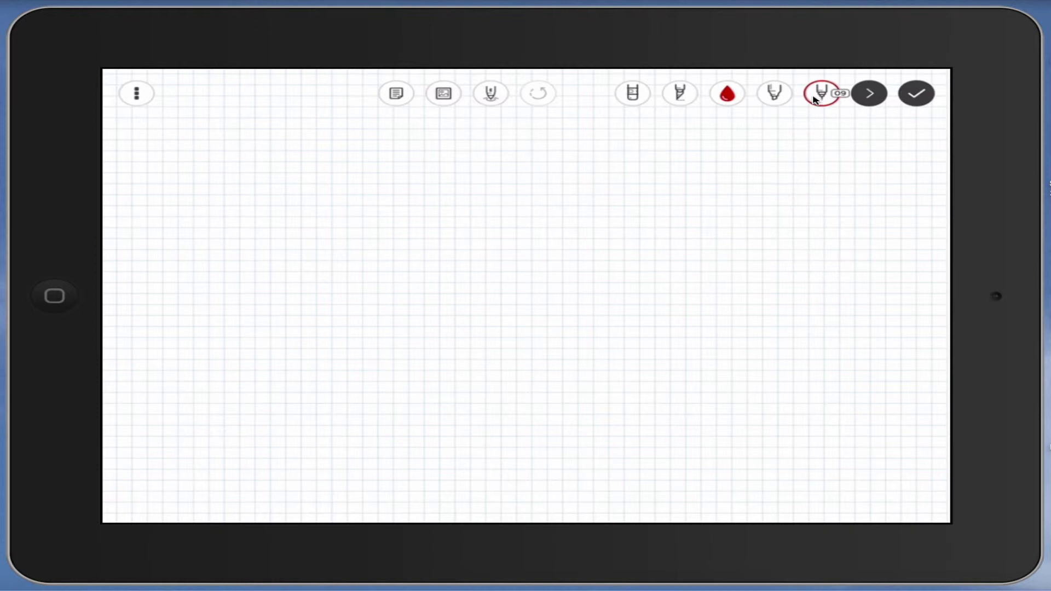
left_click(815, 97)
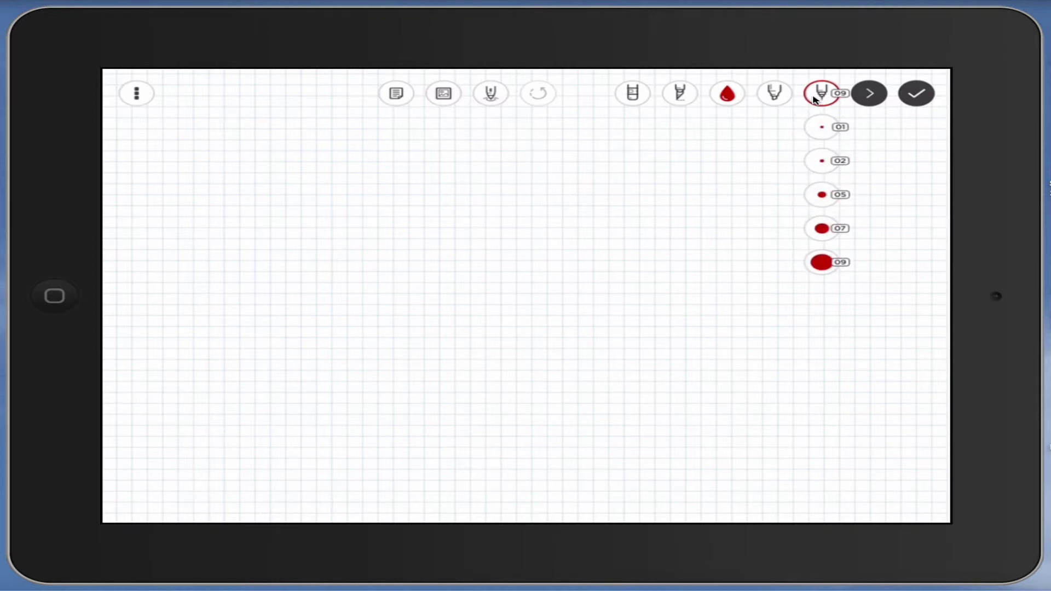
left_click(838, 237)
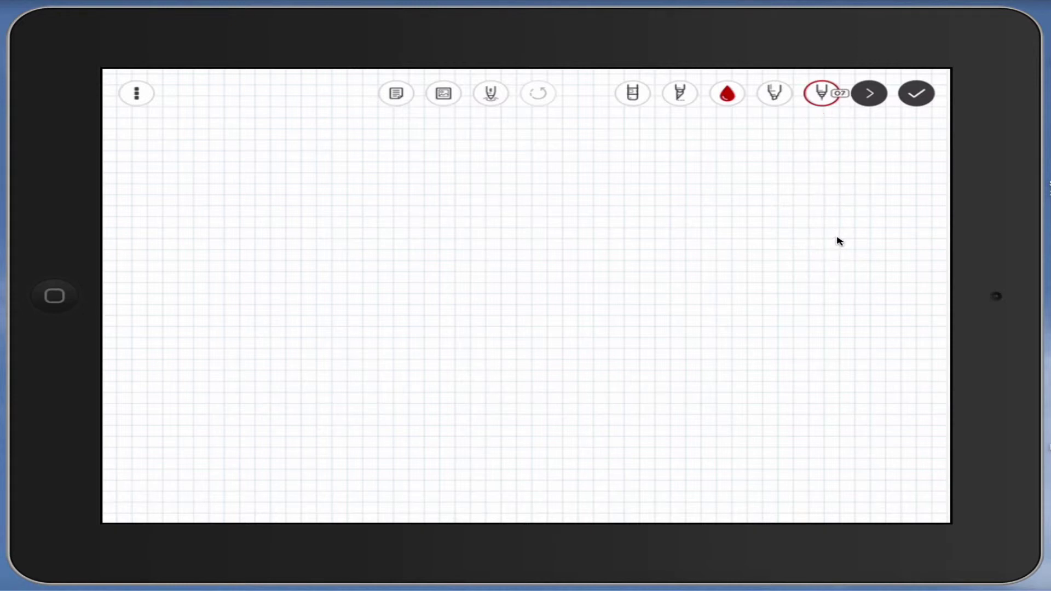
Step: Change the yellow pen's size from 06 to 02
left_click(775, 94)
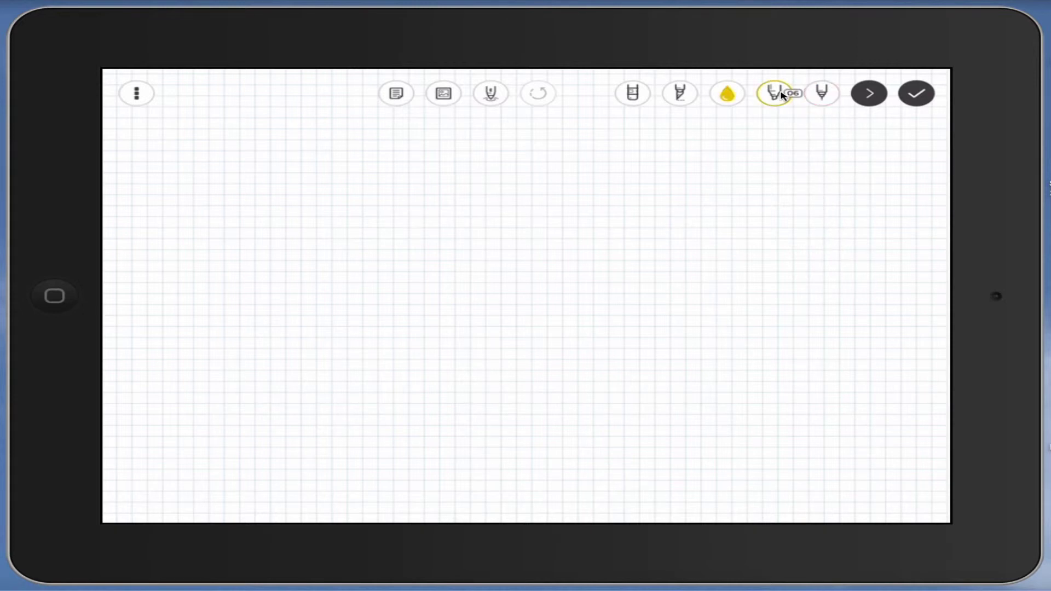
left_click(782, 95)
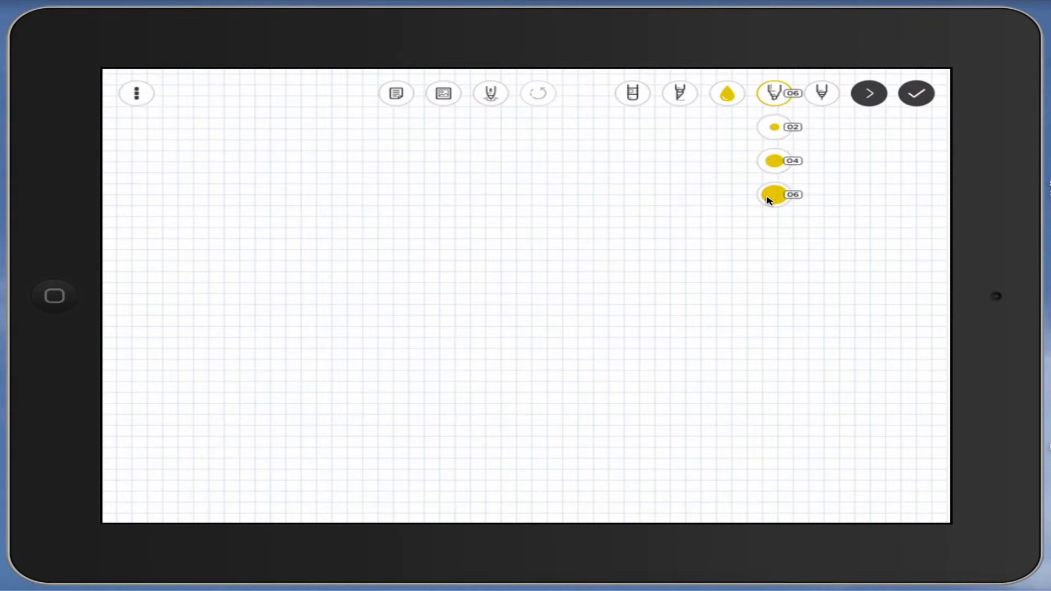
left_click(773, 195)
left_click(775, 93)
left_click(781, 134)
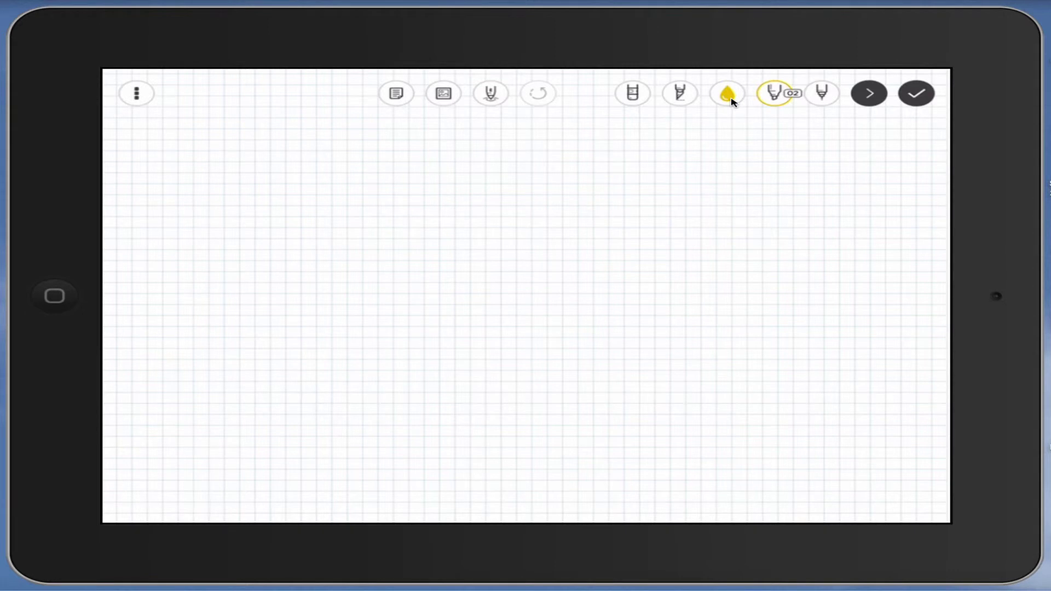
Step: Try the other pen types, then reselect the size 07 writing pen
left_click(815, 103)
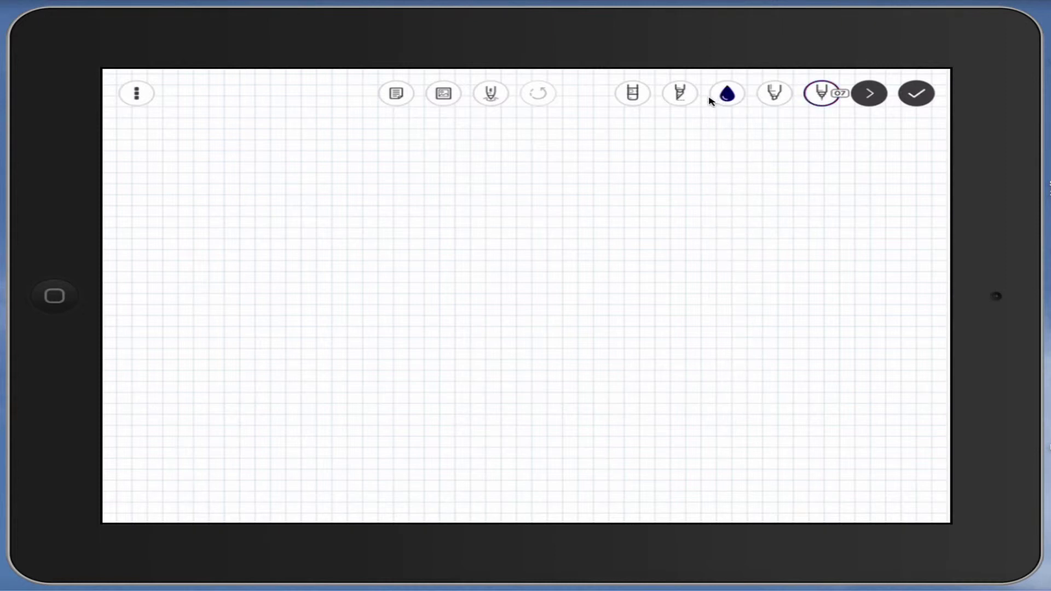
left_click(681, 94)
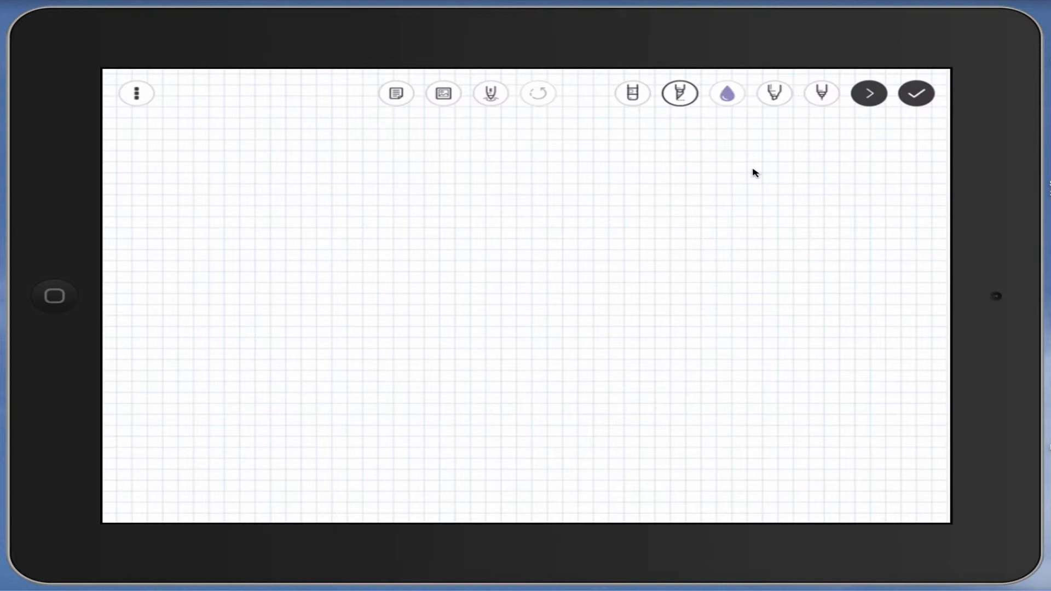
left_click(678, 94)
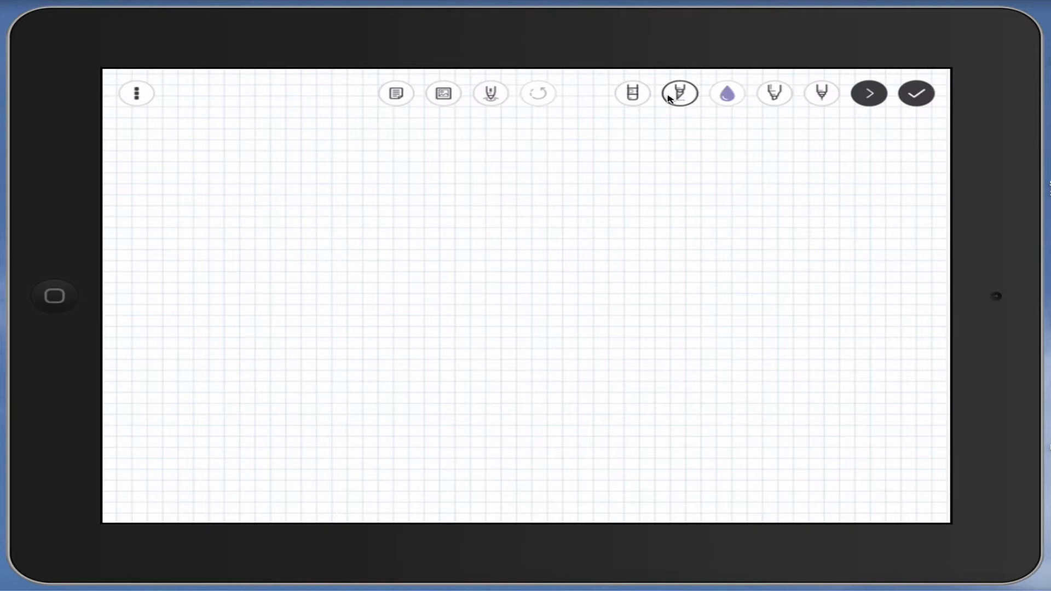
left_click(632, 97)
left_click(819, 96)
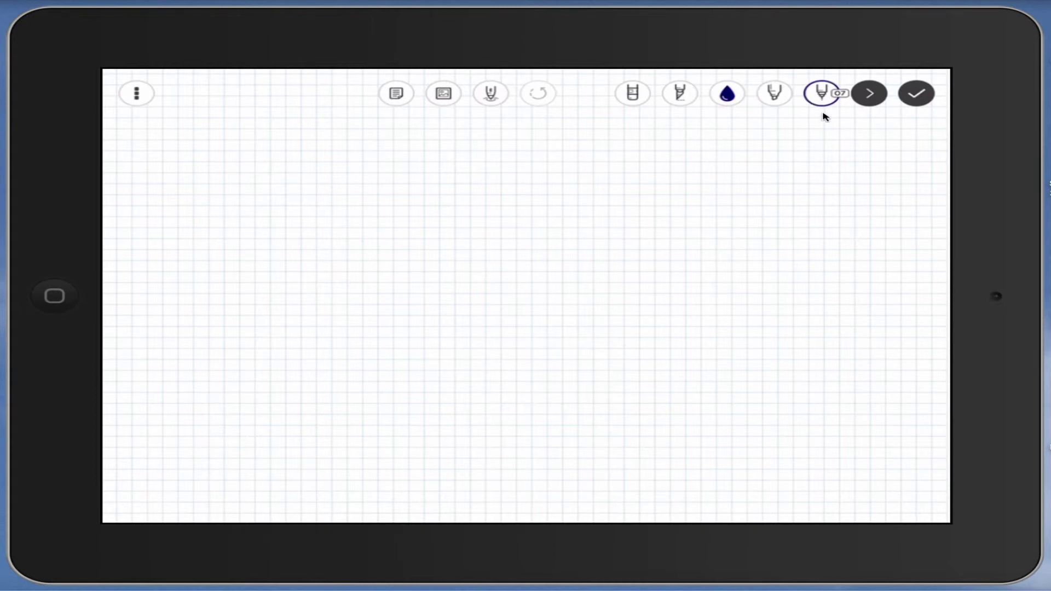
Step: Collapse the toolbar, handwrite 'hello' with a smiley face, then expand it again
left_click(869, 99)
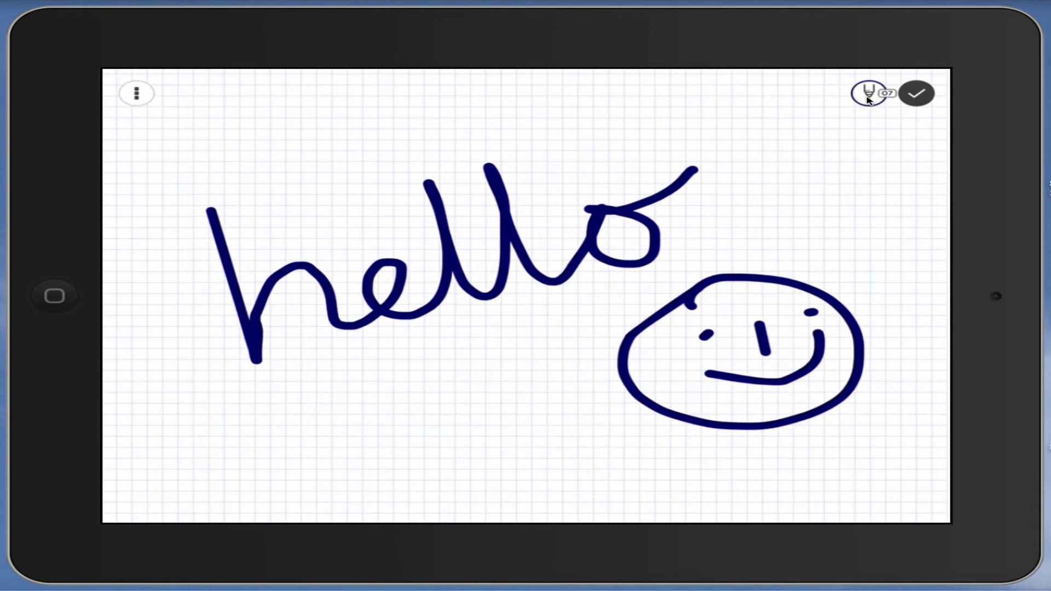
left_click(868, 96)
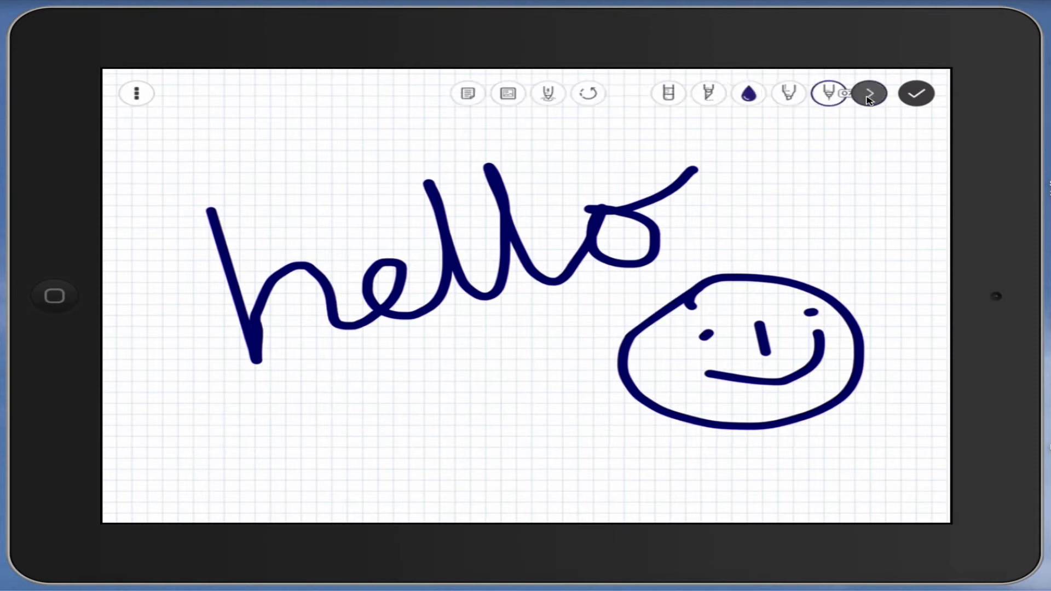
Step: Pick a pen for the red wavy line under 'hello', then collapse the toolbar
left_click(868, 96)
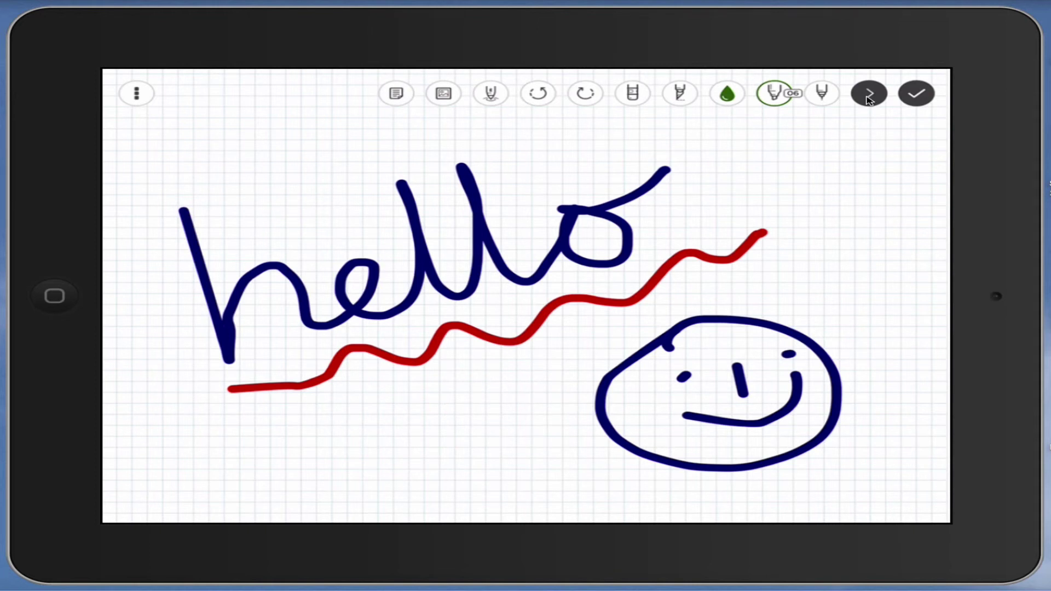
left_click(869, 97)
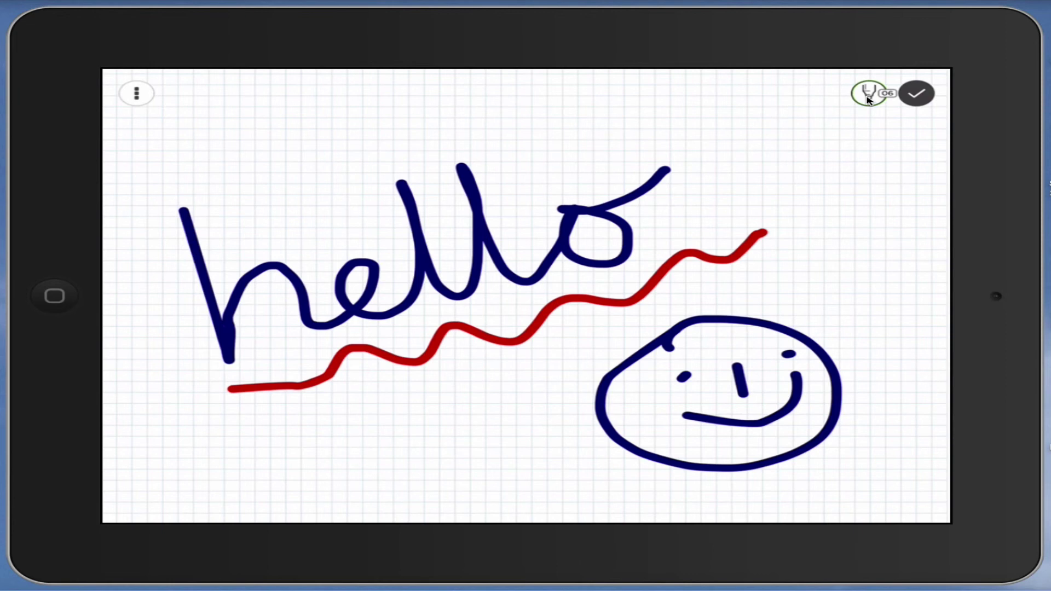
Step: Close the note so it is saved into the notebook
left_click(927, 97)
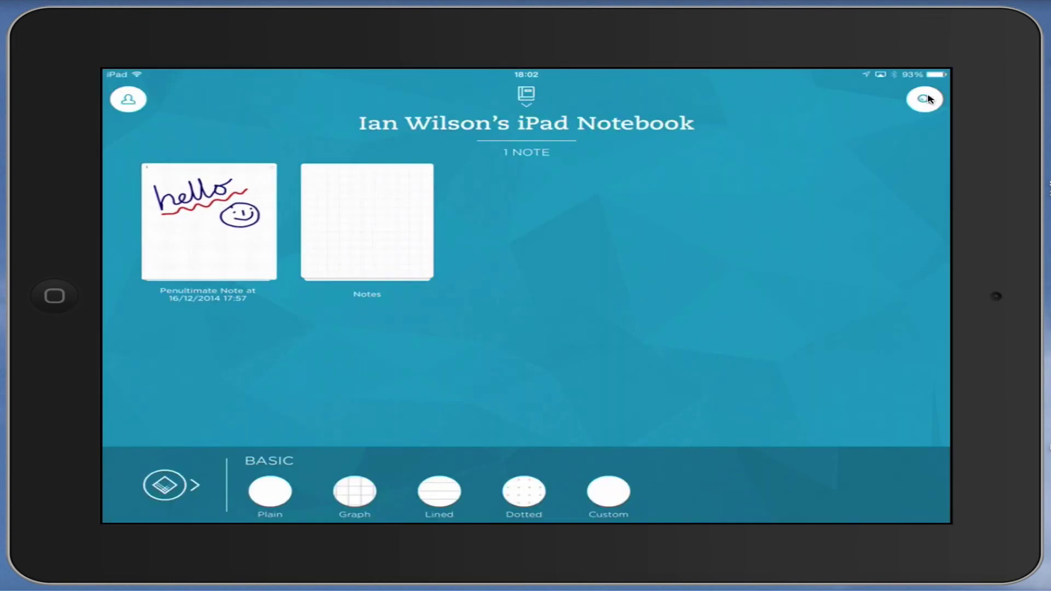